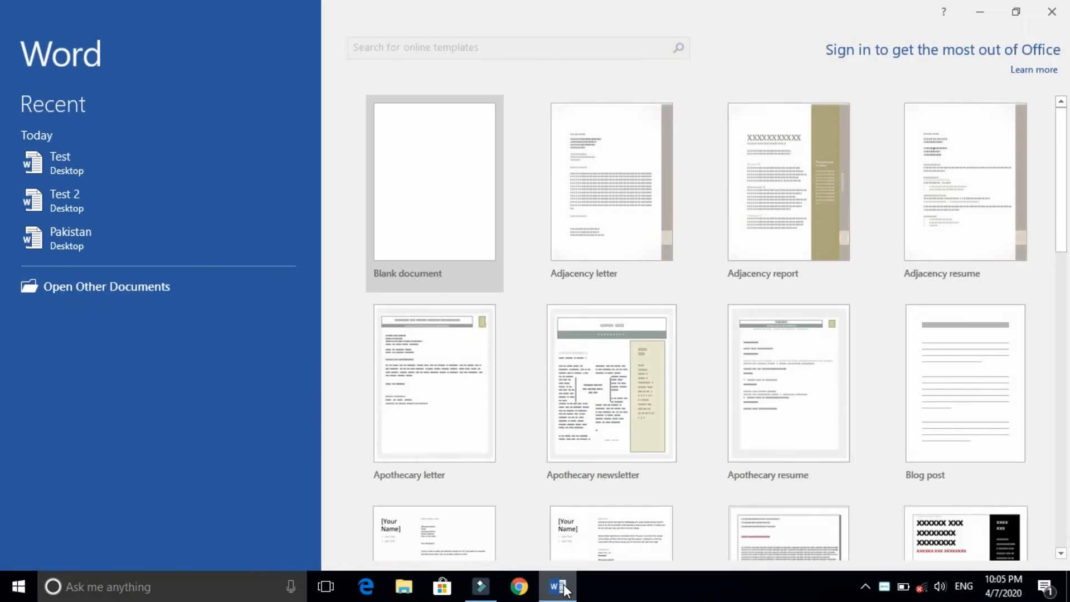
Step: Create a blank document and fill it with sample paragraphs using the =rand() formula
click(453, 199)
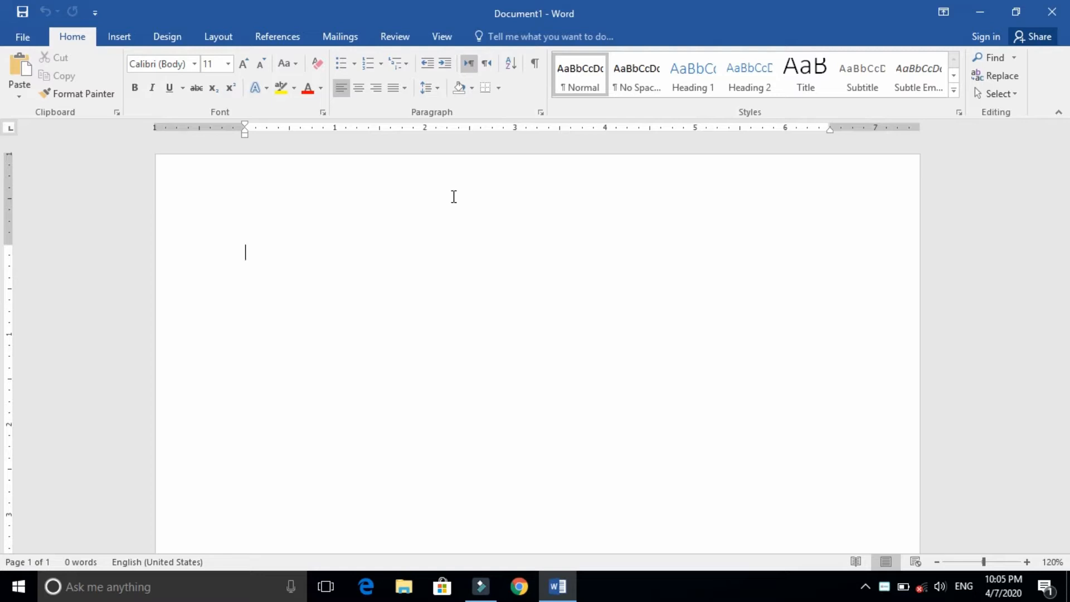
text(=)
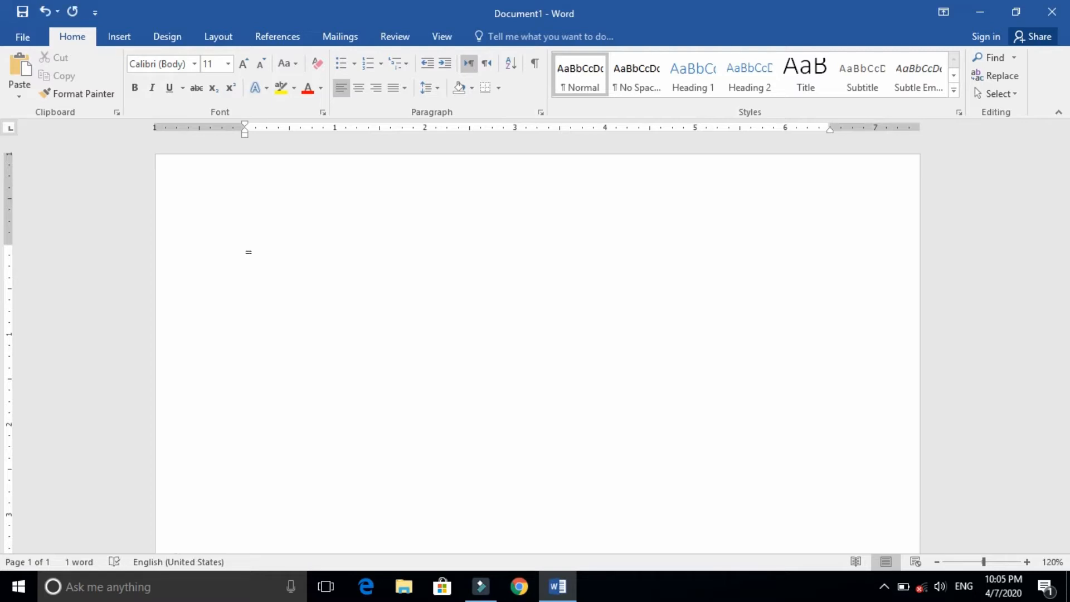
text(rand())
key(Return)
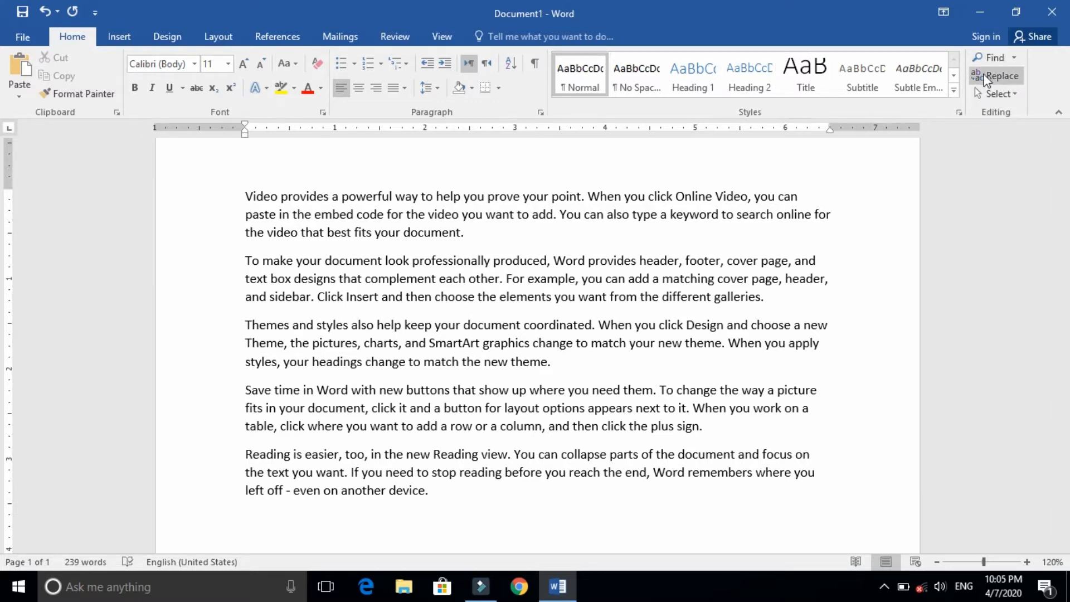
Step: Search the document for the word "Video"
click(989, 60)
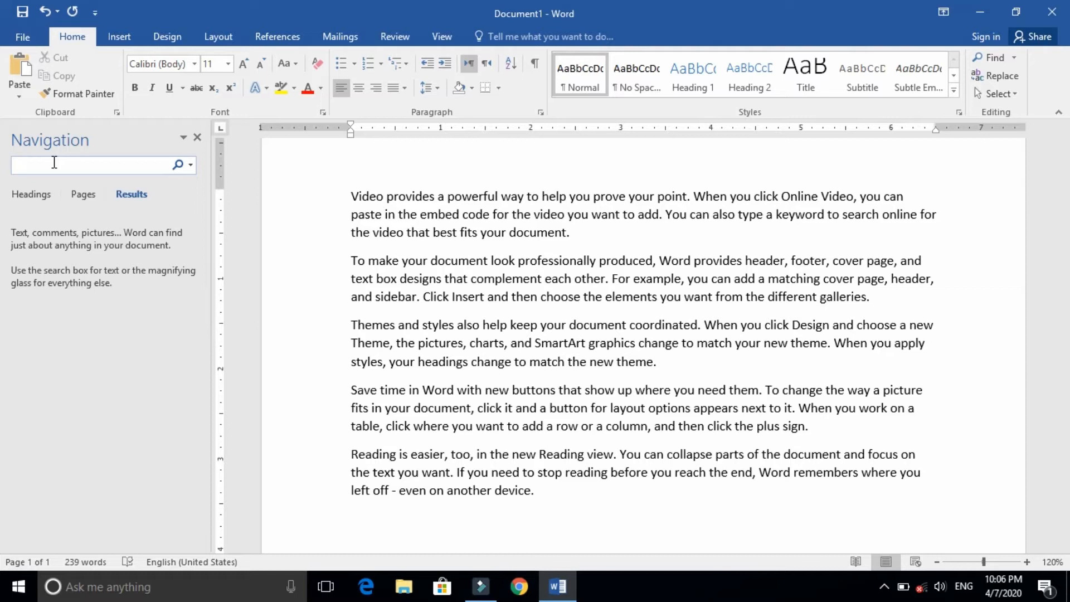
click(54, 162)
text(Video)
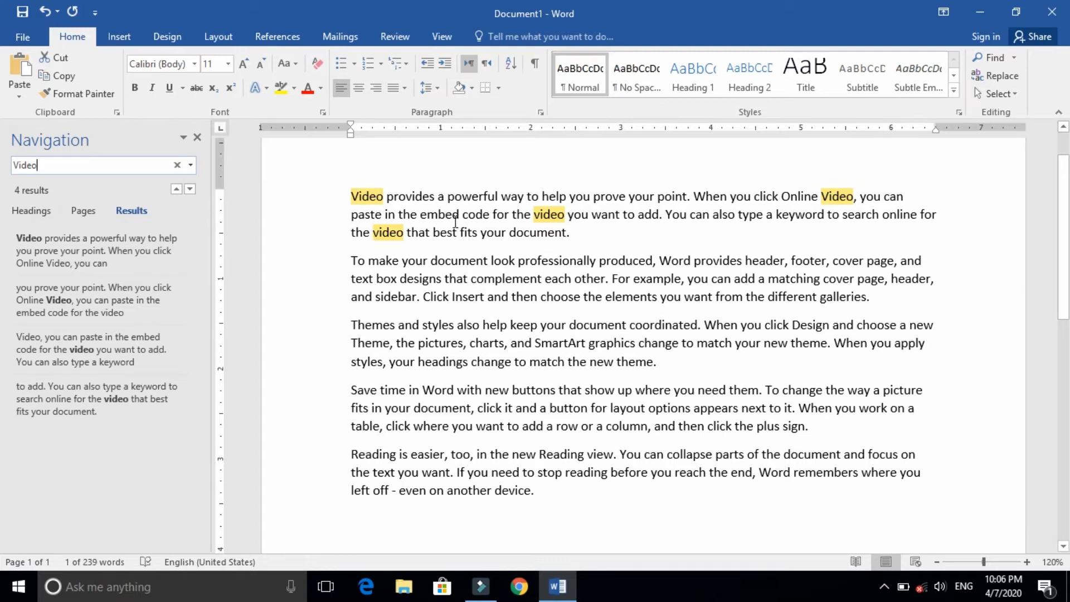
Step: Search the document for "You" instead and close the search pane
click(72, 165)
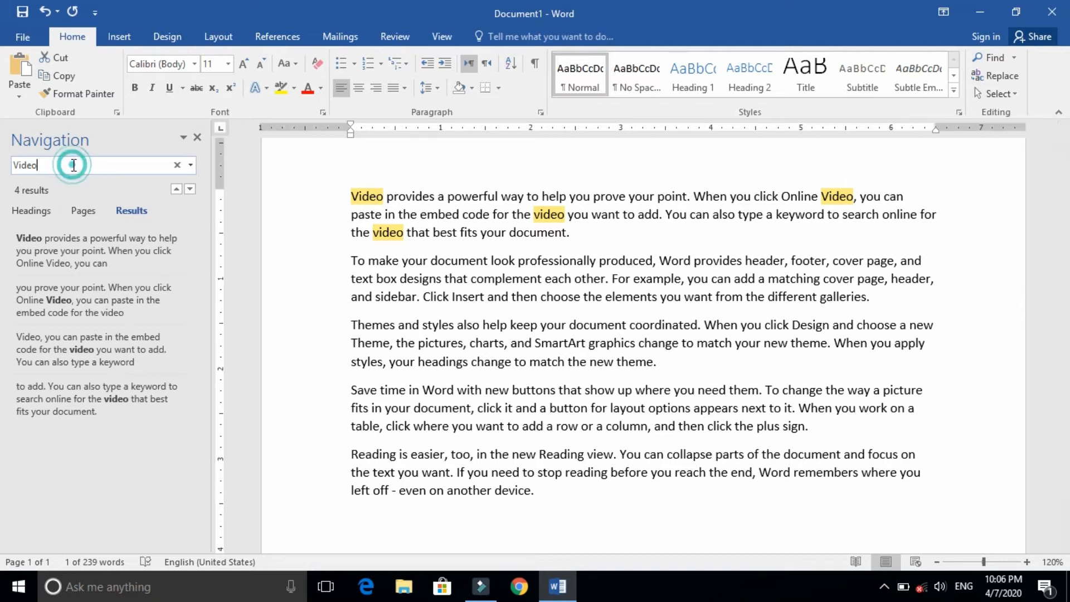
key(BackSpace)
key(BackSpace)
key(BackSpace)
key(BackSpace)
key(BackSpace)
text(YOu)
key(BackSpace)
key(BackSpace)
text(ou)
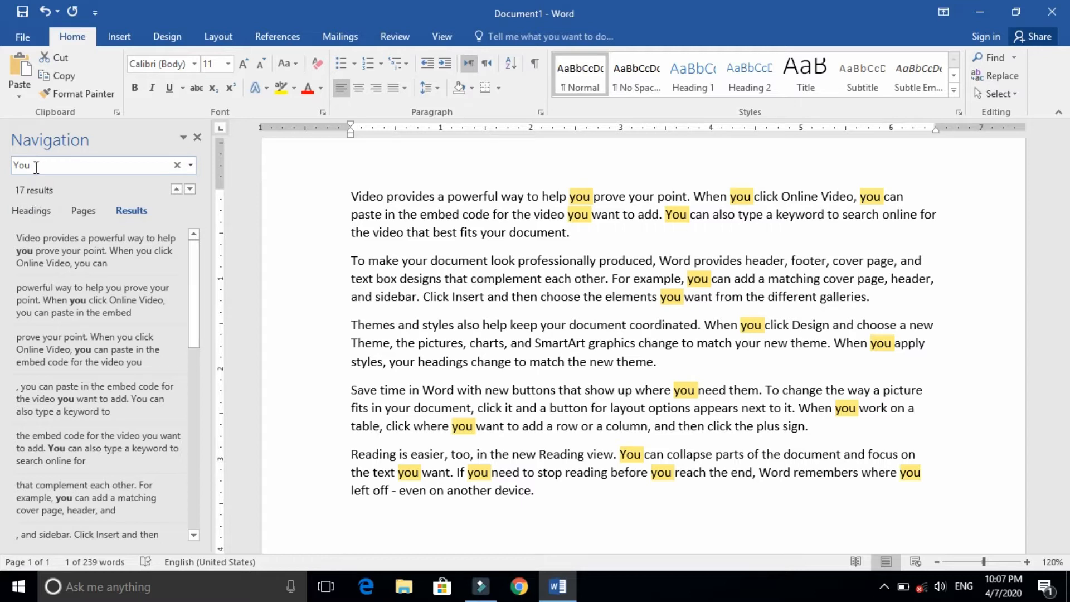
click(198, 138)
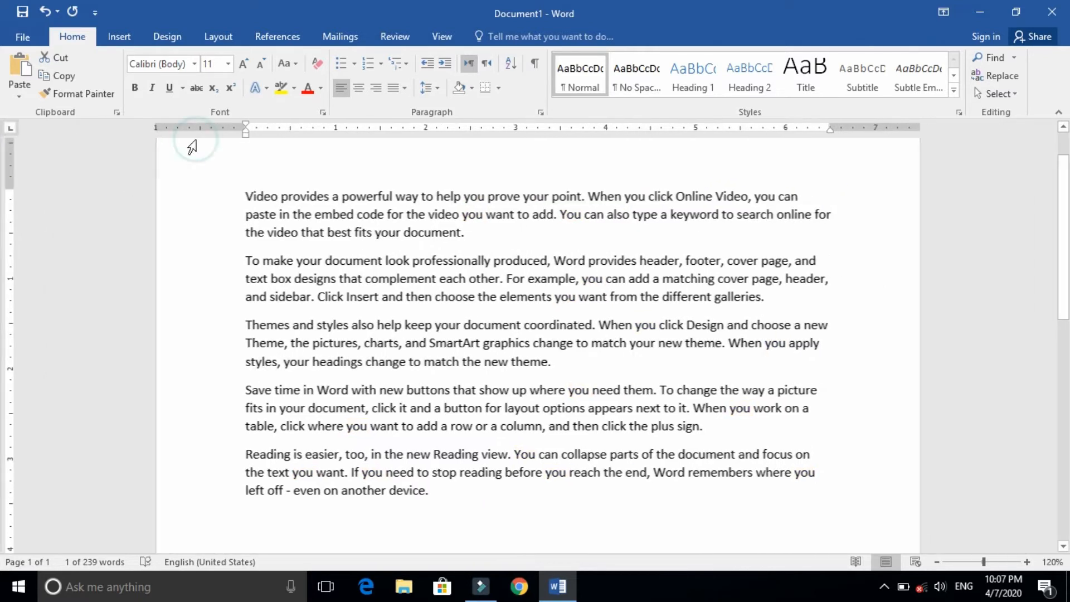
Step: Start a find-and-replace with "You" as the text to find
click(1007, 81)
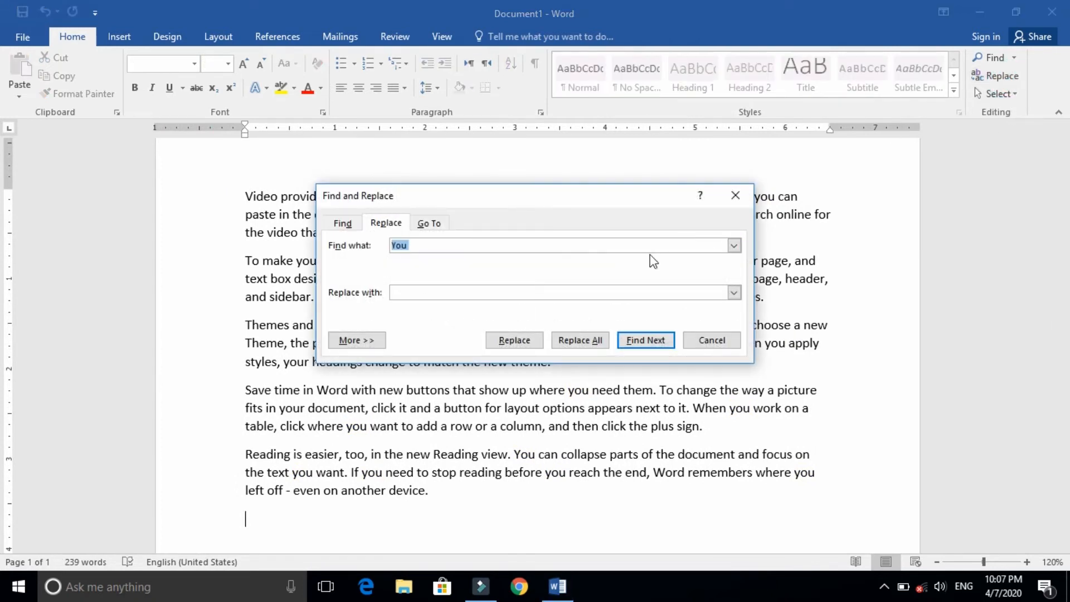
click(413, 245)
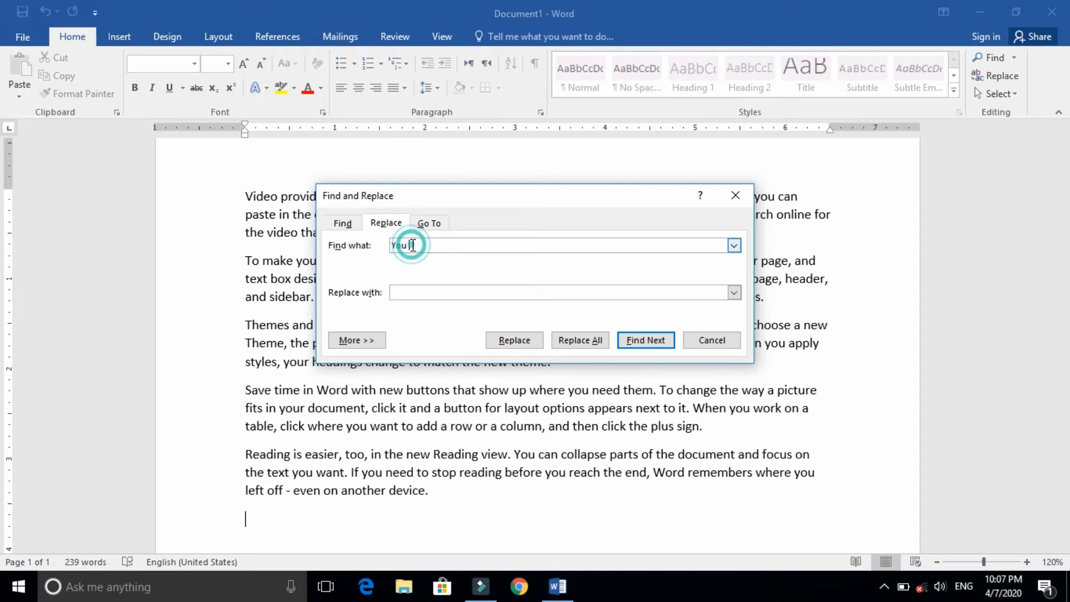
key(BackSpace)
key(BackSpace)
key(BackSpace)
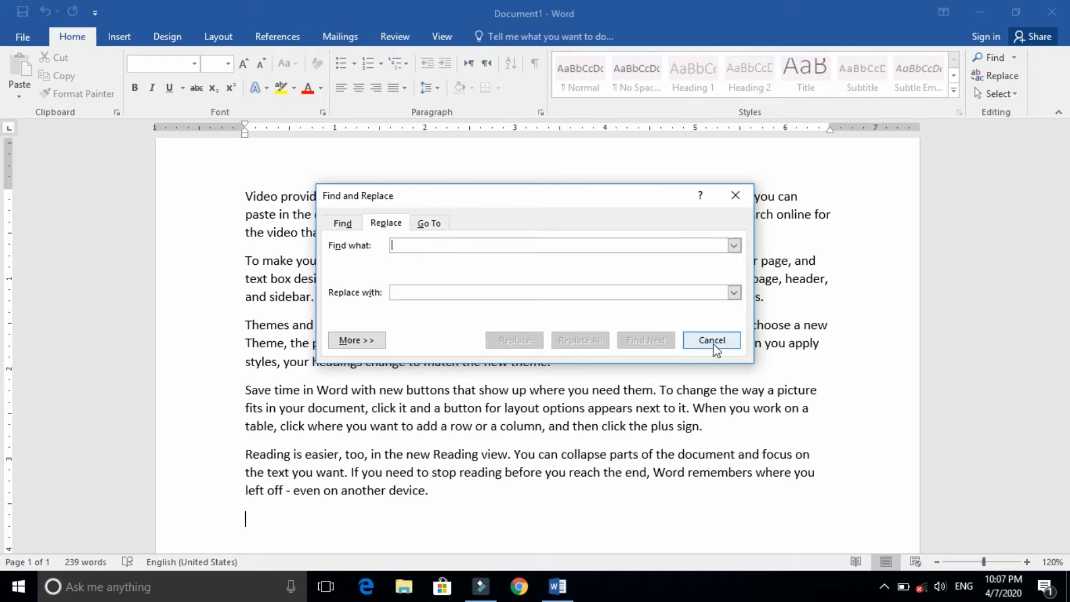
click(415, 241)
text(You)
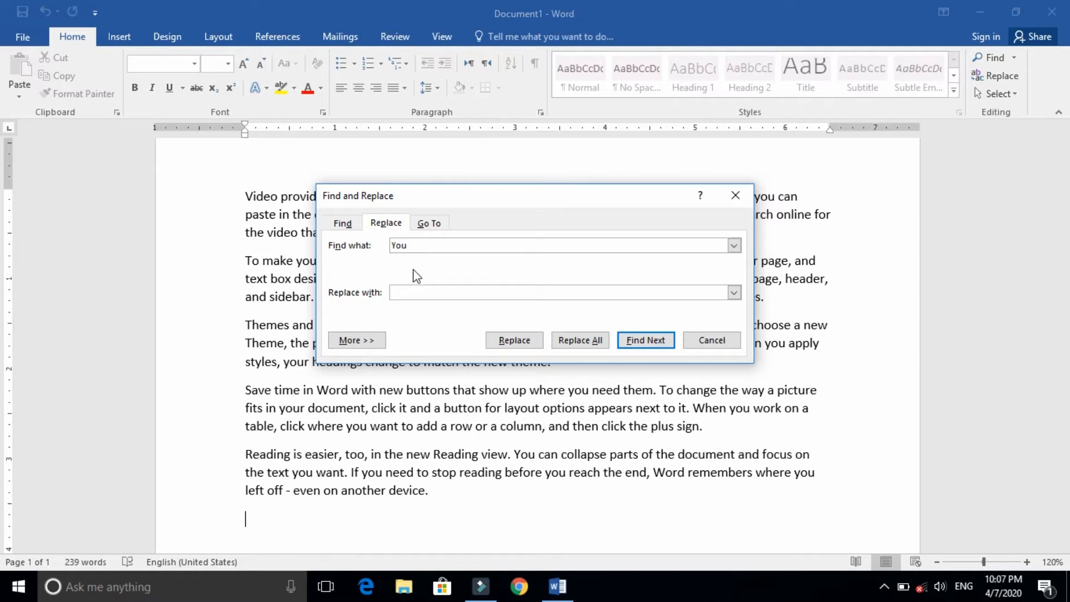
Step: Enter a person's first name as the replacement text, replace all occurrences of "You" in the document, and close the dialog
click(409, 294)
text(Ali)
drag(516, 203, 530, 345)
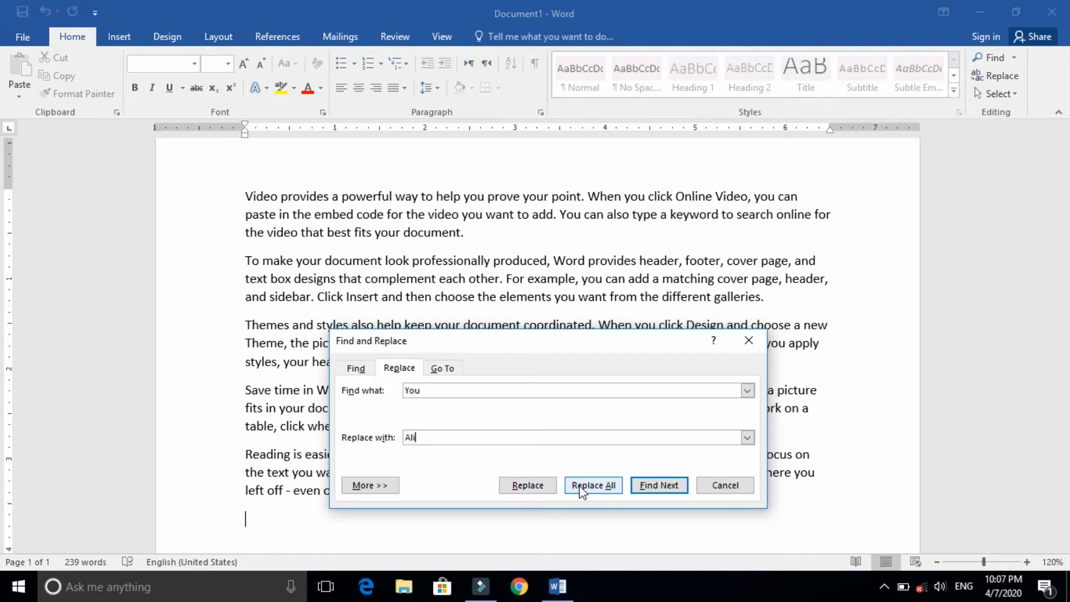
click(527, 485)
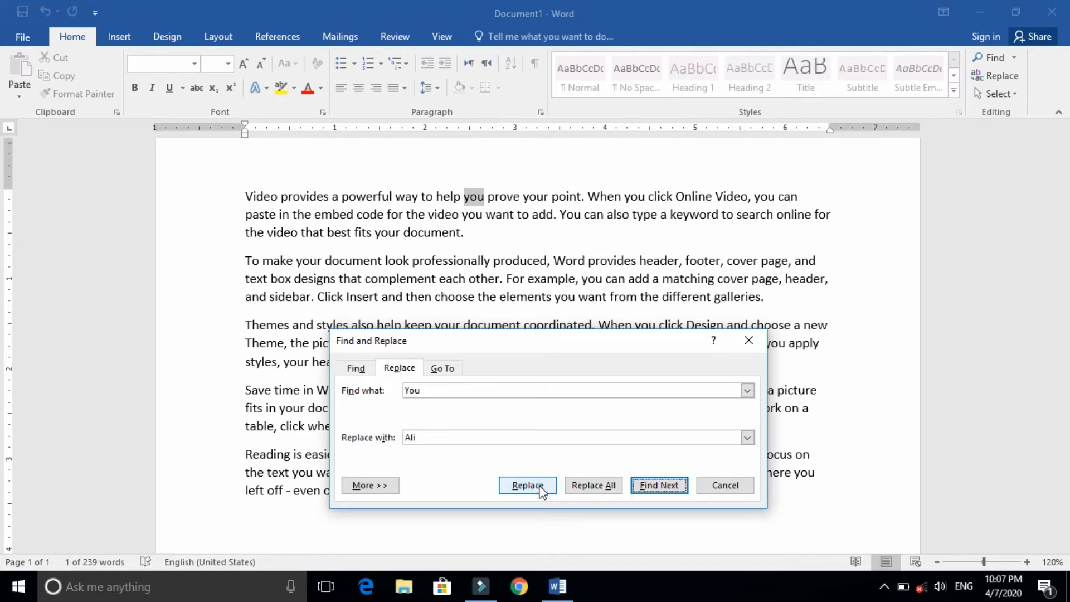
click(540, 488)
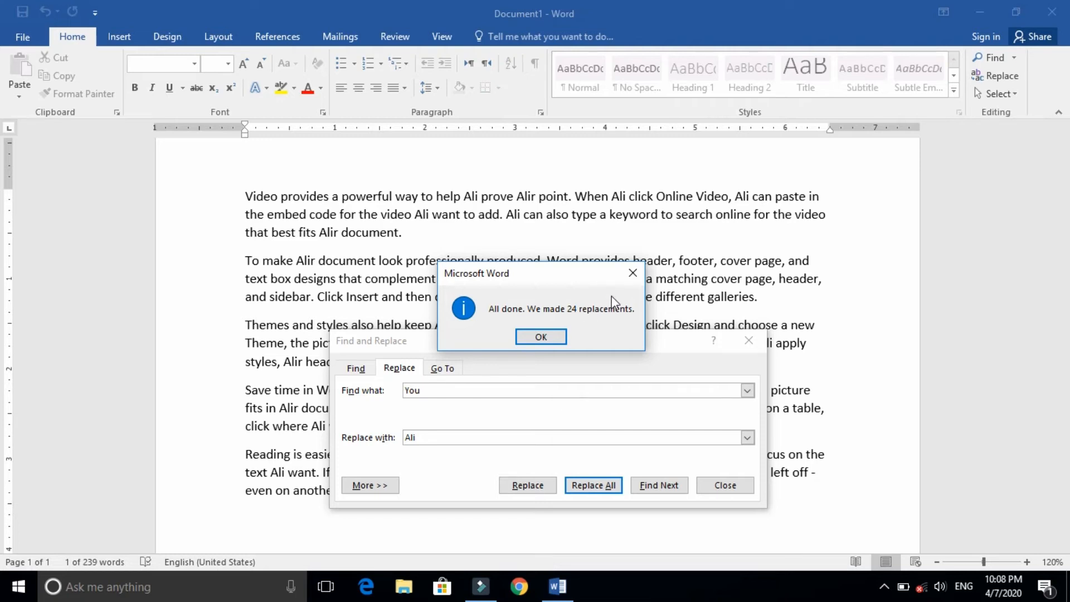
click(547, 333)
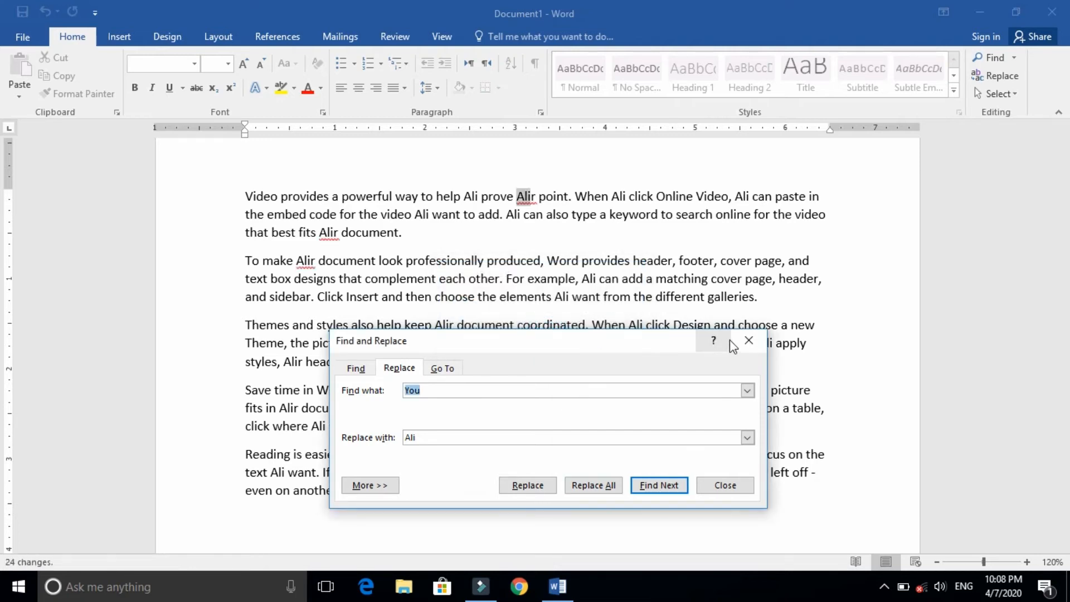
click(750, 340)
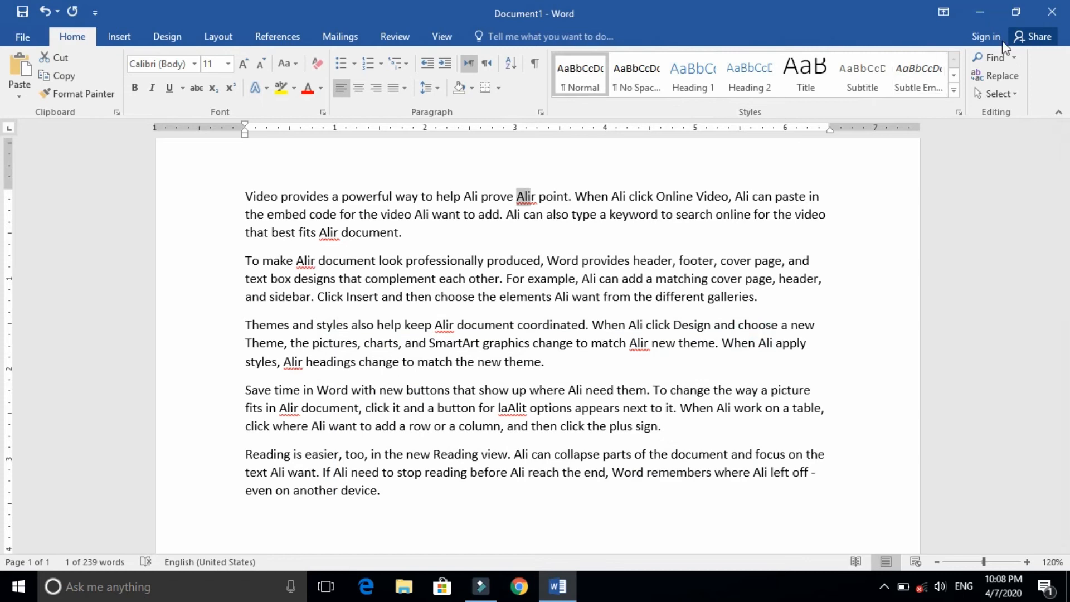
Step: Search the document for "You" to check the replacement, then close the search pane
click(998, 54)
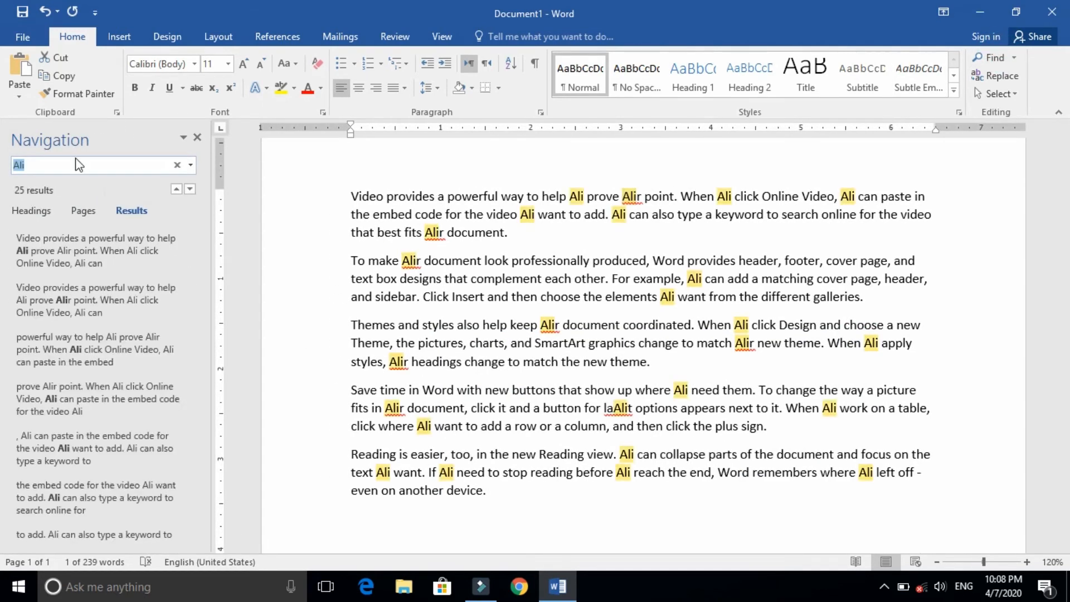
click(69, 167)
key(BackSpace)
key(BackSpace)
key(BackSpace)
text(You)
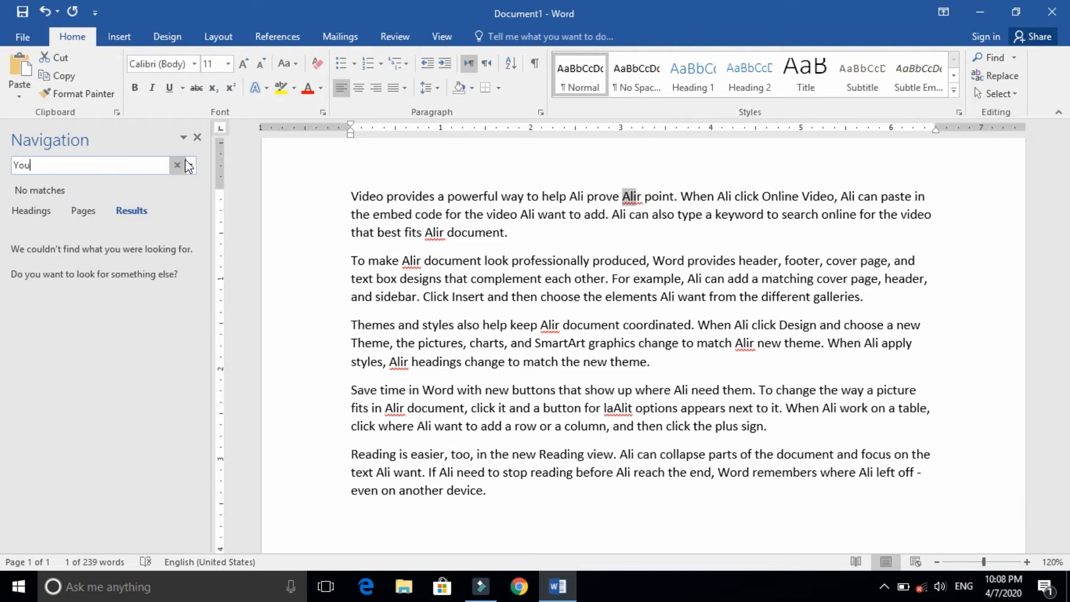
click(197, 138)
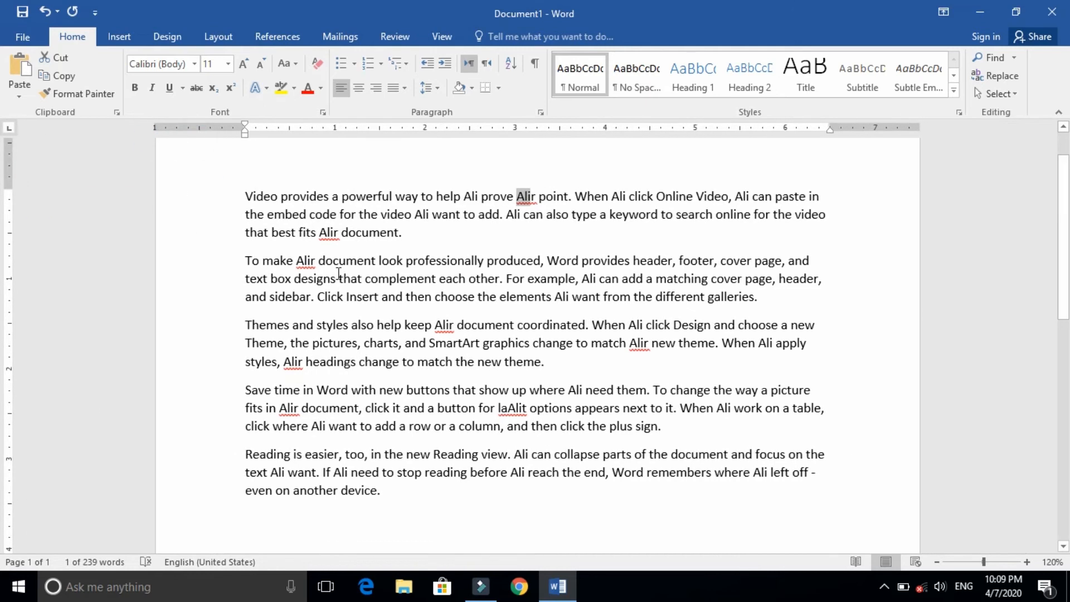
Step: Undo the replacement of "You" throughout the document
key(ctrl+z)
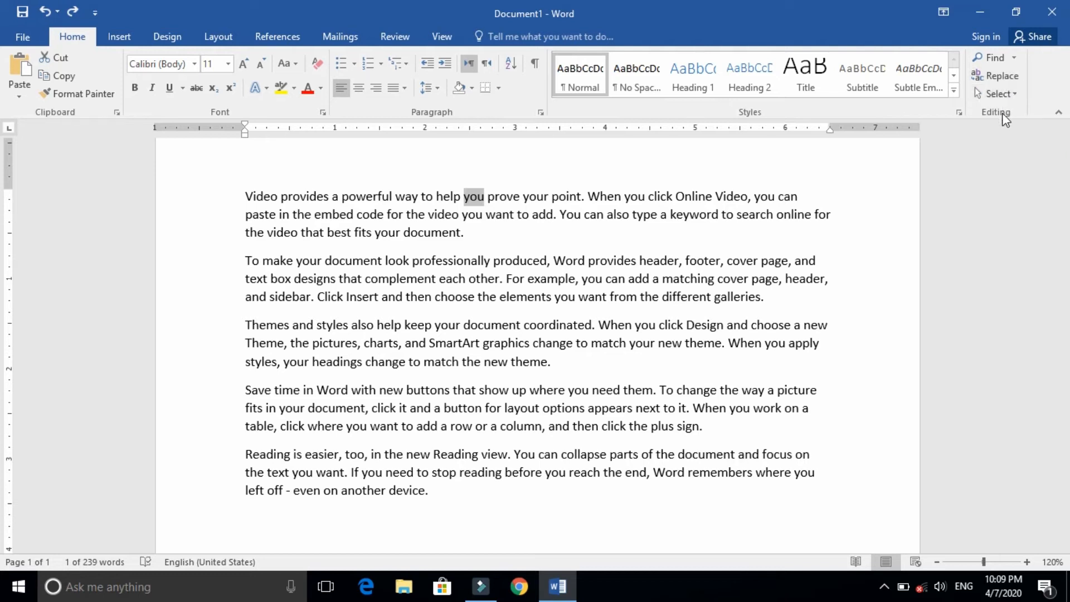
click(1014, 58)
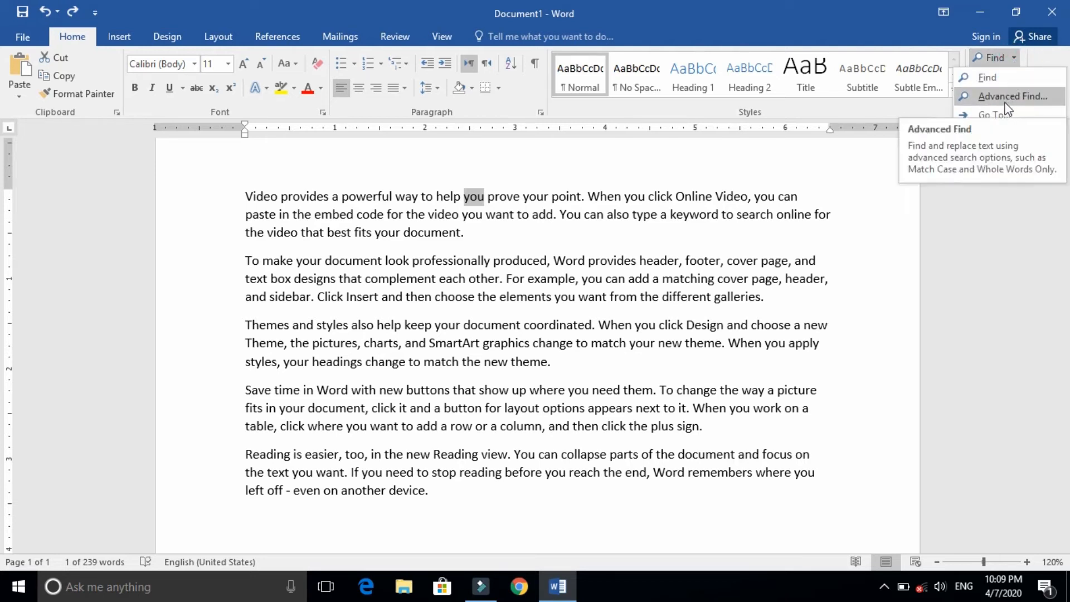
click(562, 395)
Step: Copy the entire text and paste it repeatedly at the end until the document spans four pages
click(440, 495)
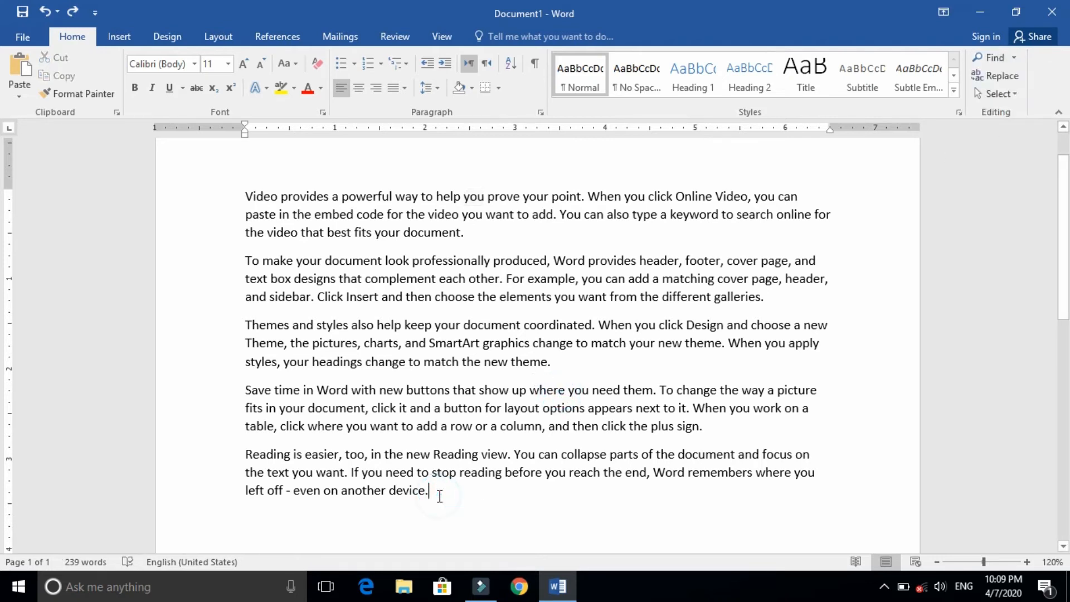
key(ctrl+a)
key(ctrl+c)
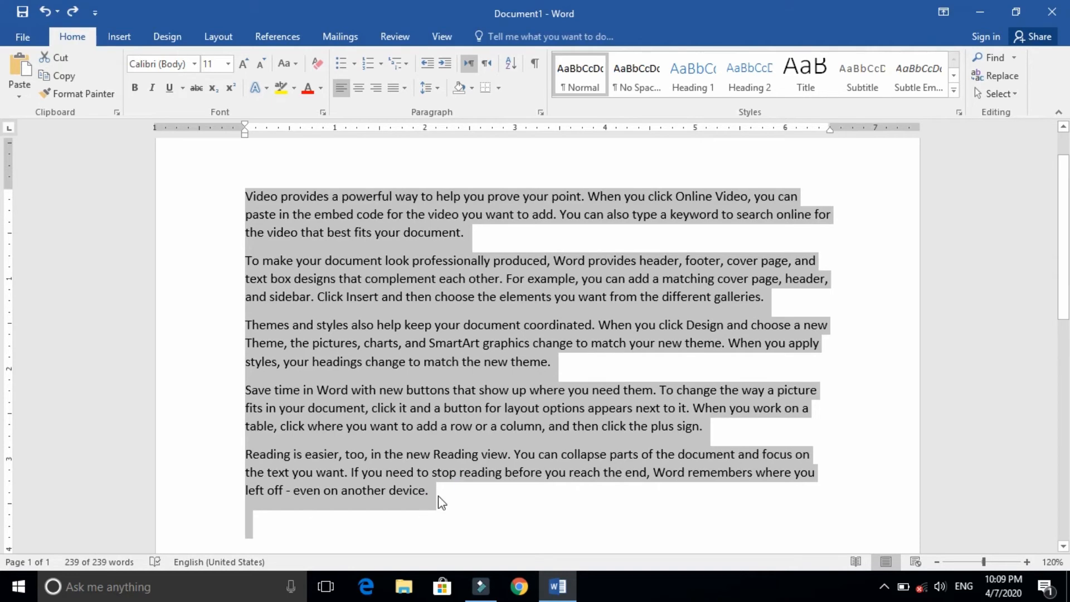
key(Right)
key(ctrl+v)
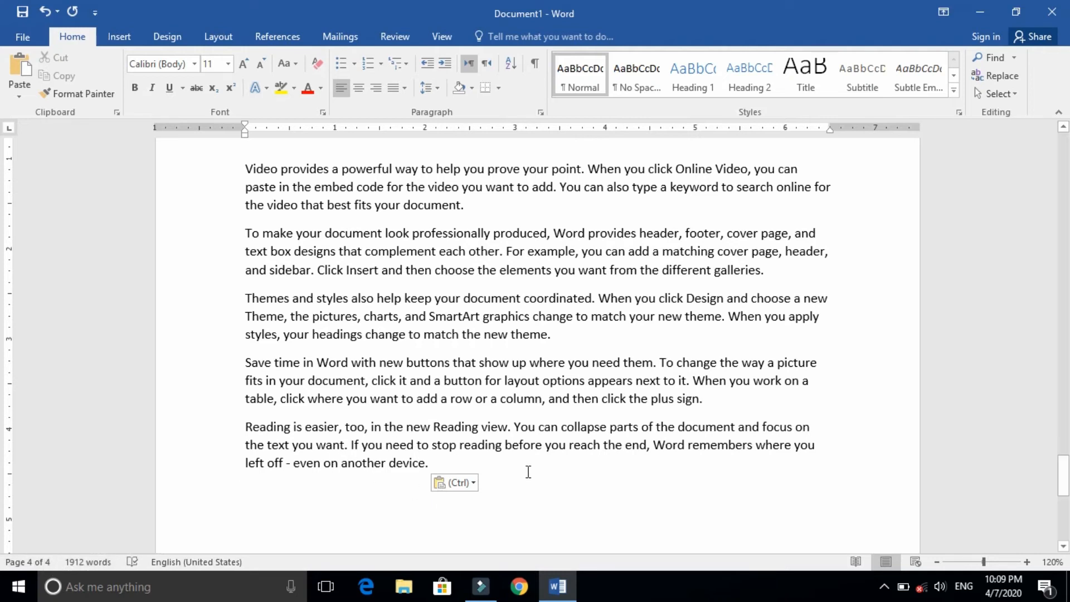
Step: Return to the document's start and use Go To to jump to page 3
key(ctrl+Home)
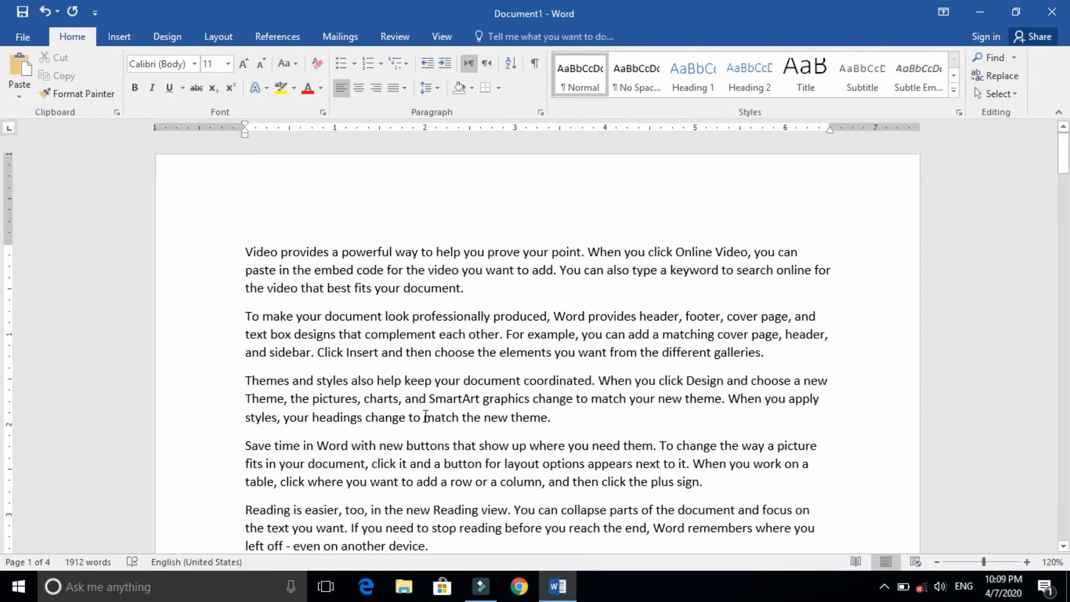
click(1013, 58)
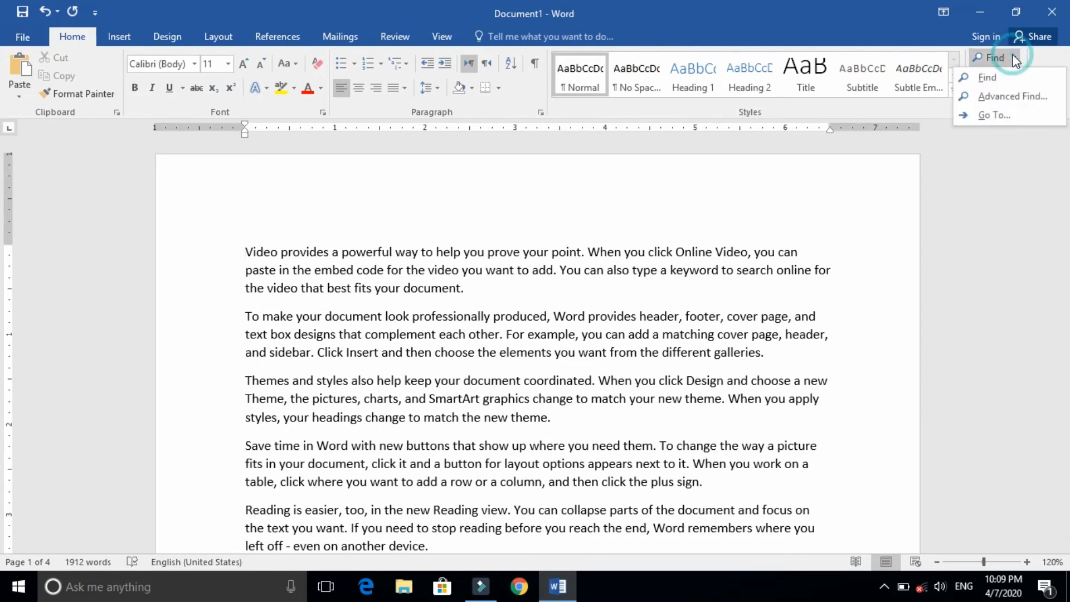
click(995, 116)
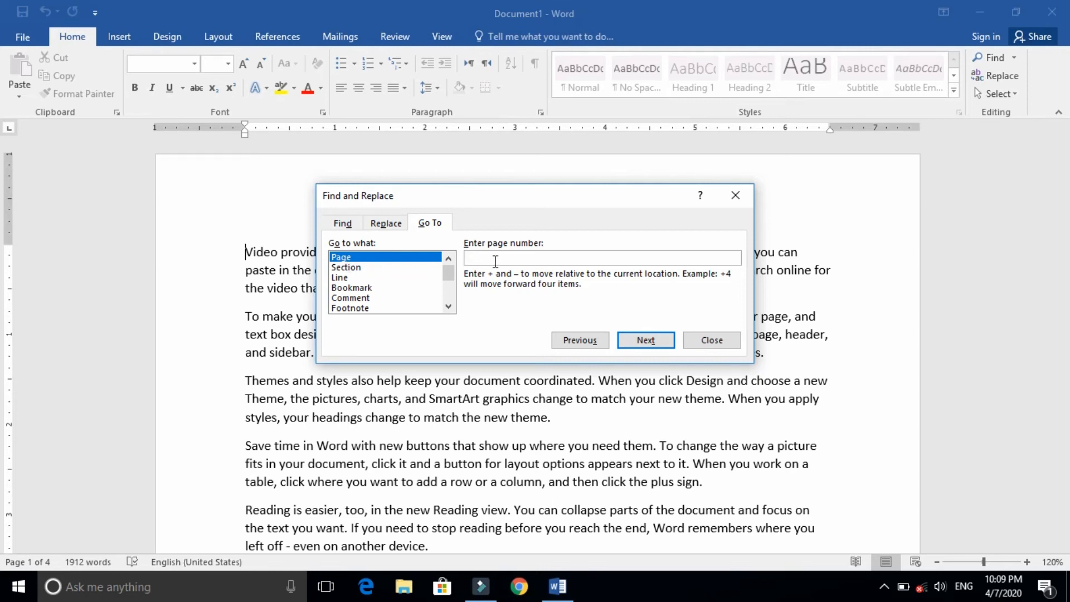
text(3)
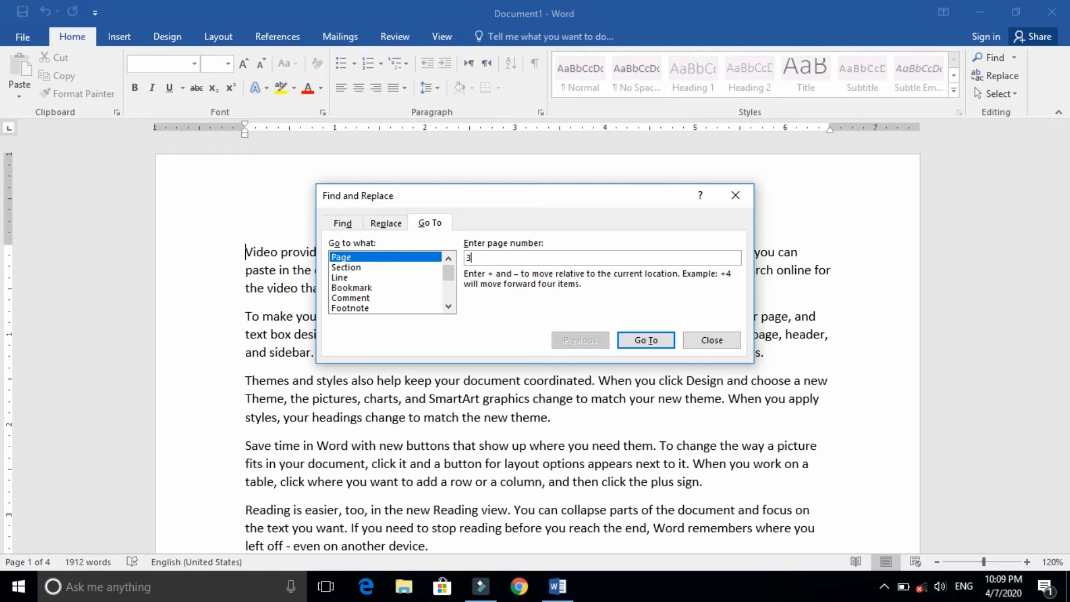
click(647, 341)
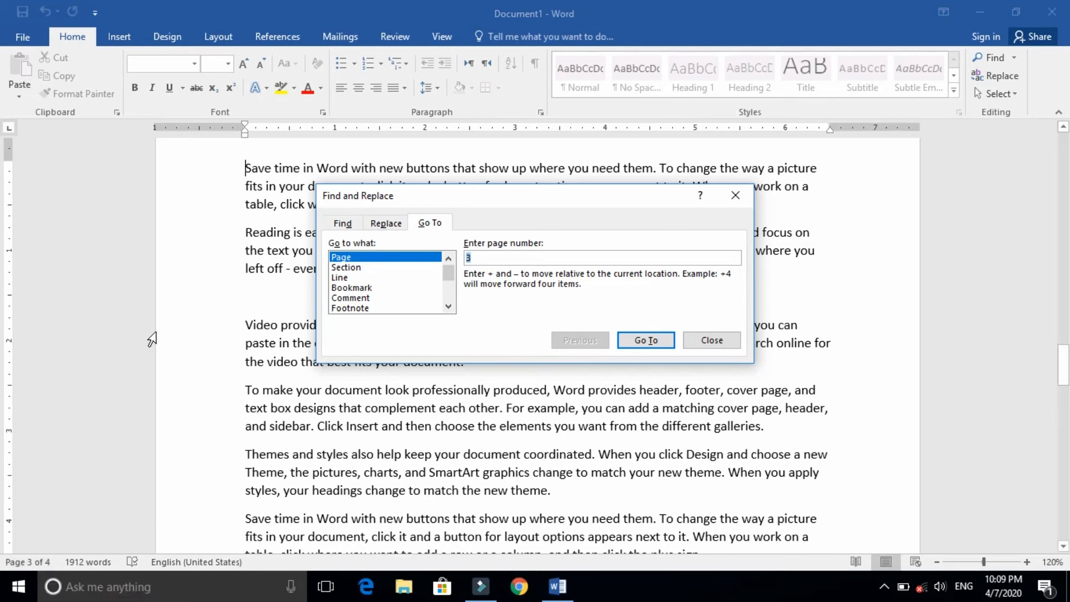
Step: Use Go To to jump back to page 1
click(479, 258)
key(BackSpace)
text(1)
click(636, 340)
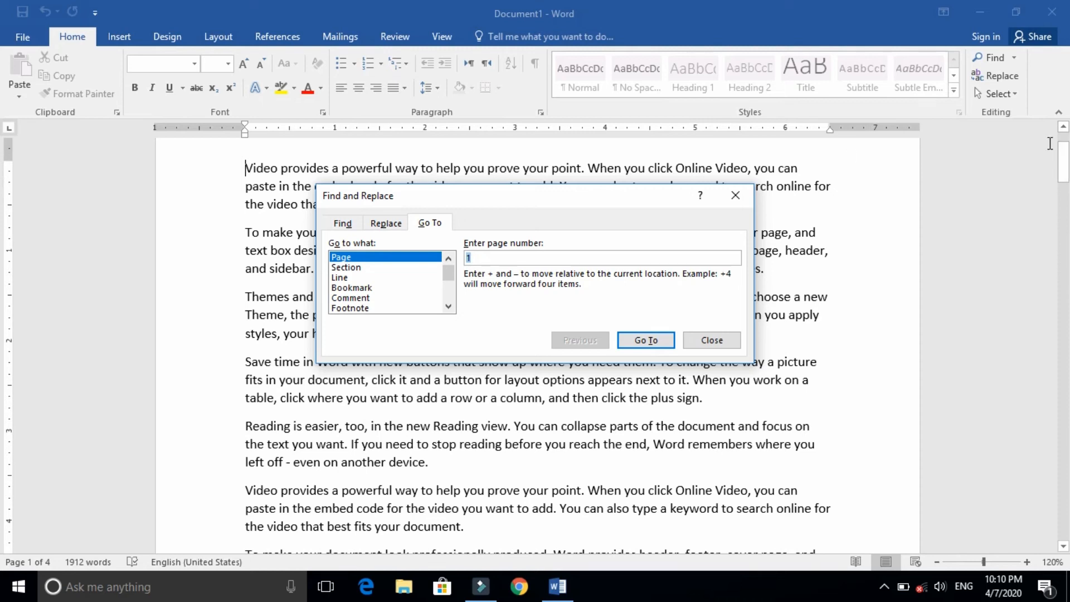
drag(1066, 176, 1065, 158)
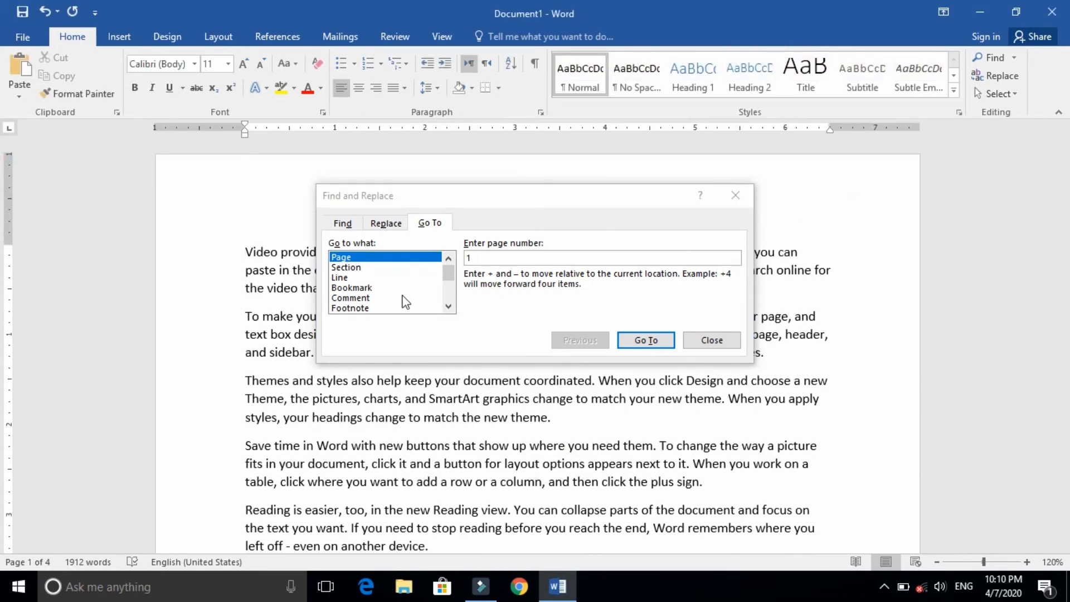
Step: Review the other Go To targets, including Line and Comment, and close the dialog
click(348, 277)
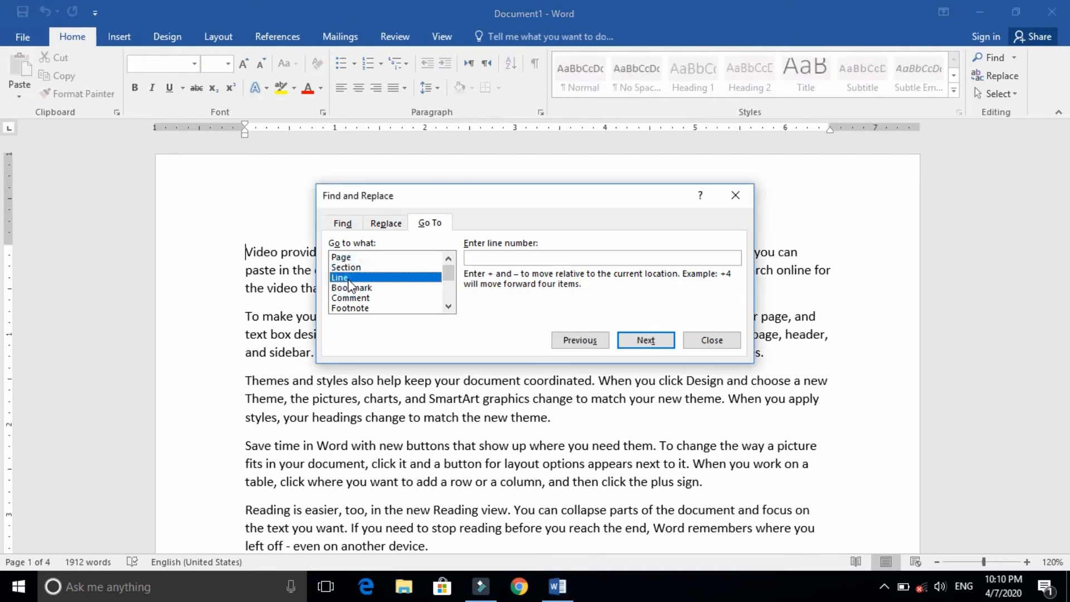
click(350, 297)
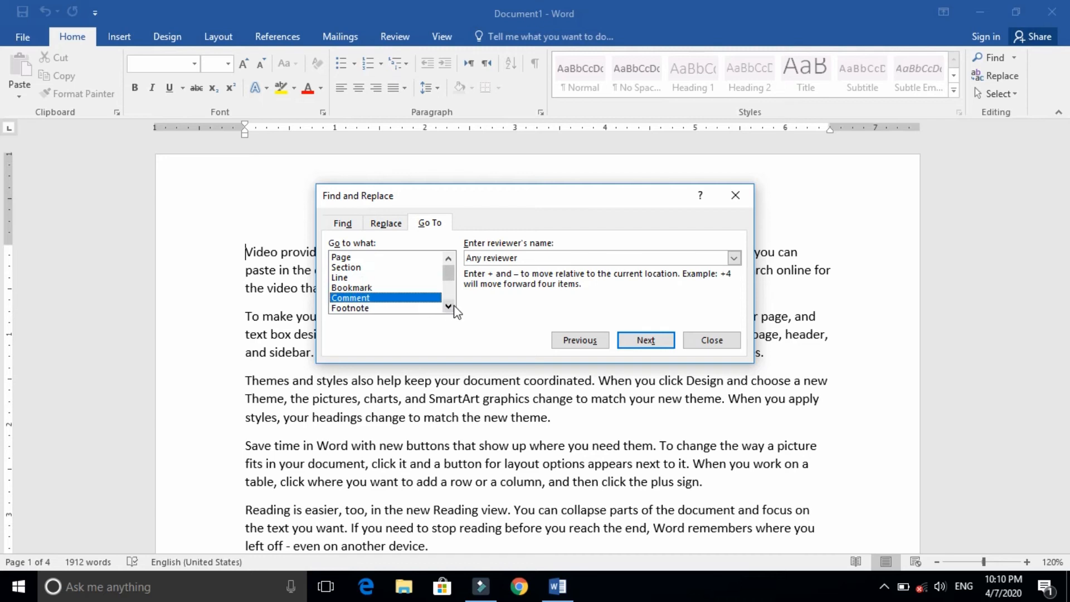
click(453, 307)
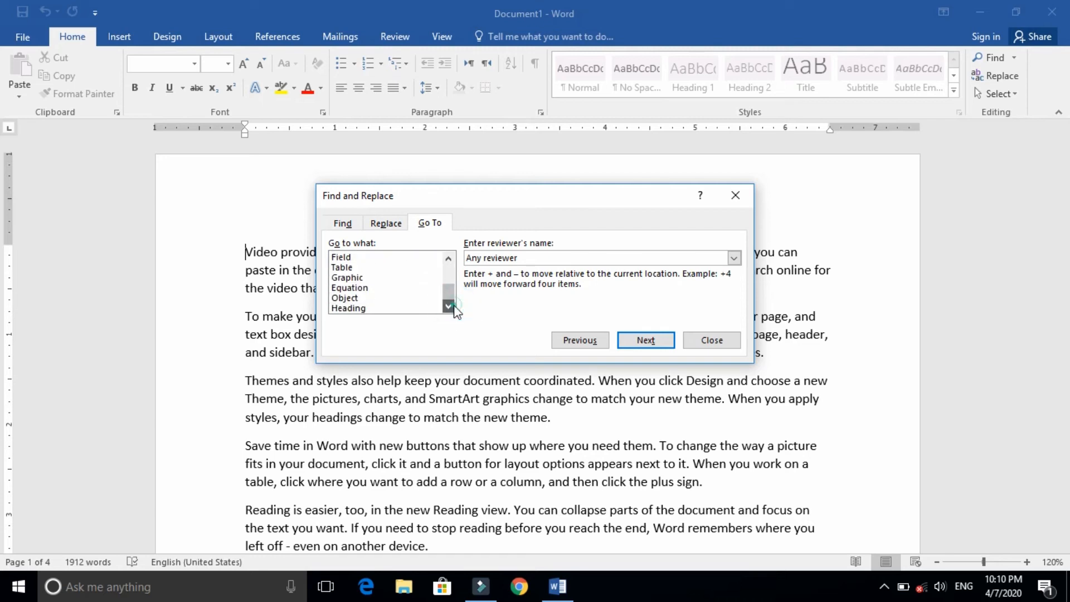
click(713, 341)
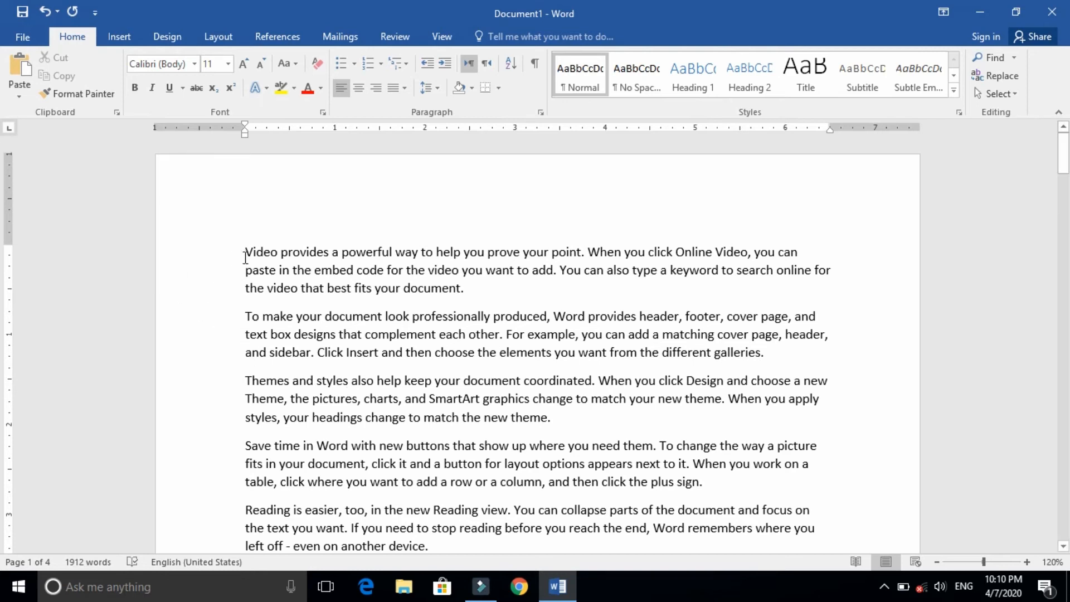
Step: Add the lines "CTRL + F = Find" and "CTRL + H = Replacement" above the first paragraph
key(Return)
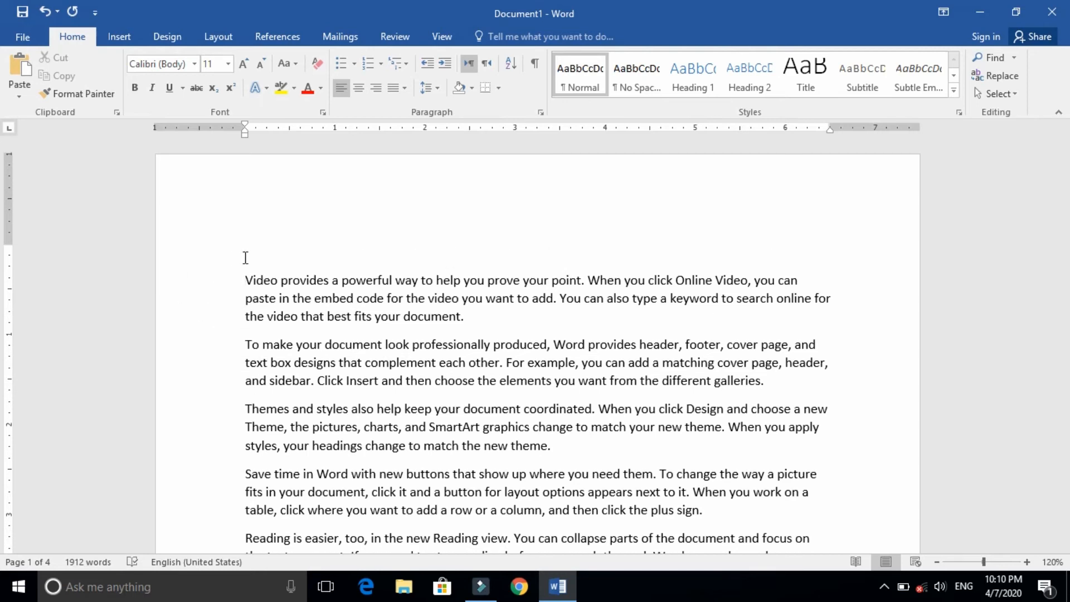
text(CTRL + F = Find)
key(Return)
text(CTRL + H)
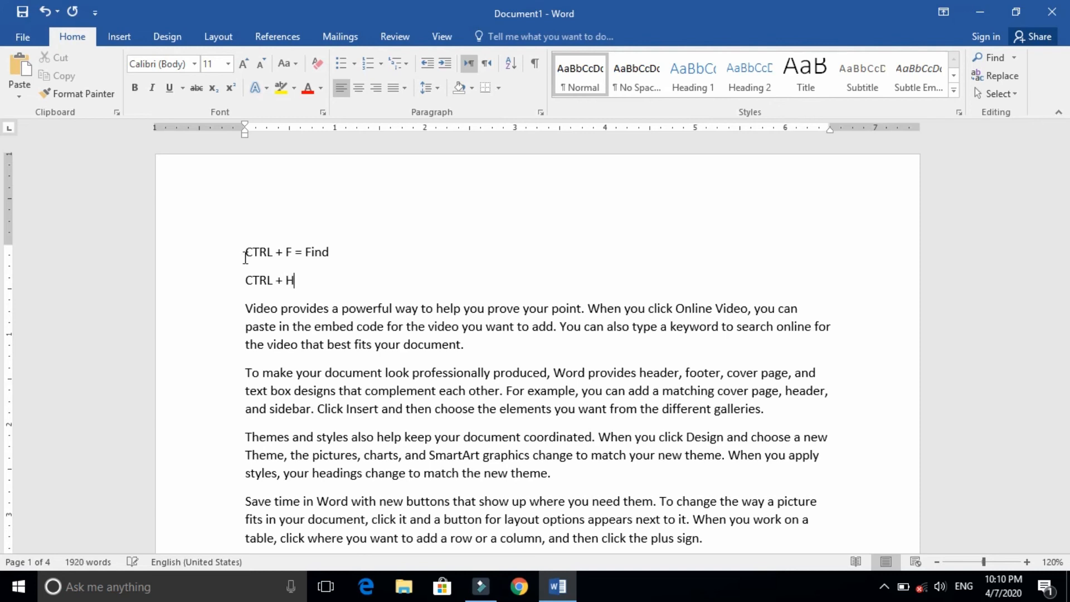
text( = Replacement)
Step: Add a third line reading "CTRL + G= Go To" below the replacement shortcut line
key(Return)
text(GO)
key(BackSpace)
key(BackSpace)
text(CTRL + G)
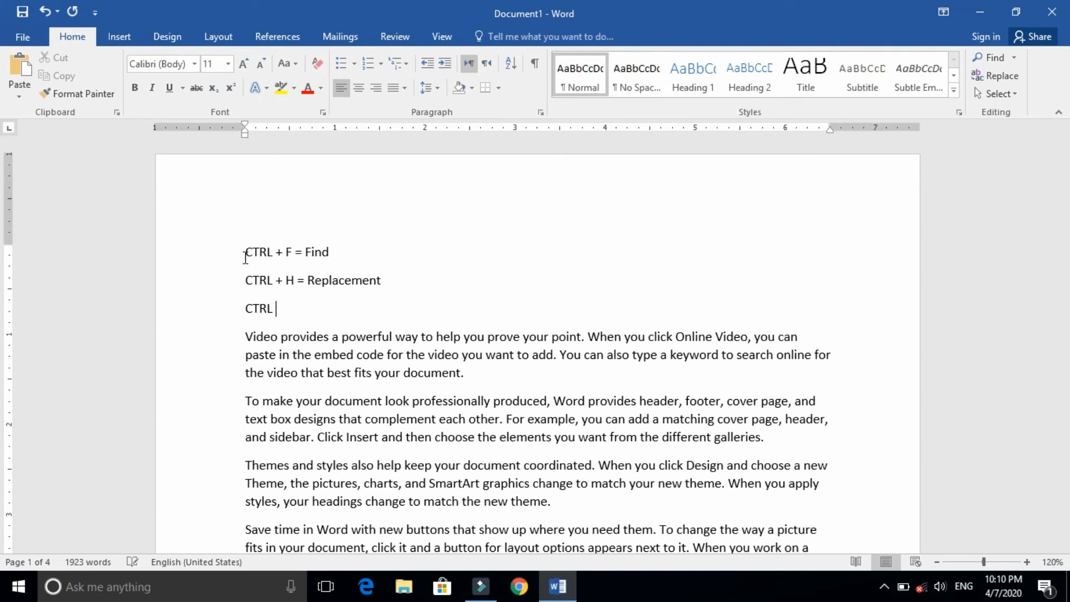
text(= Go To)
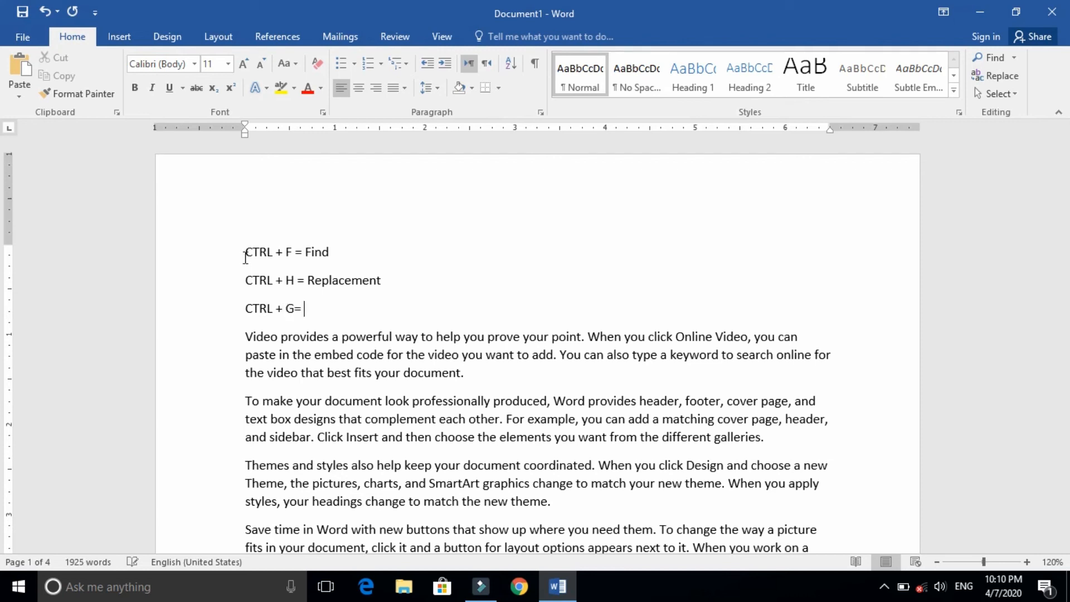